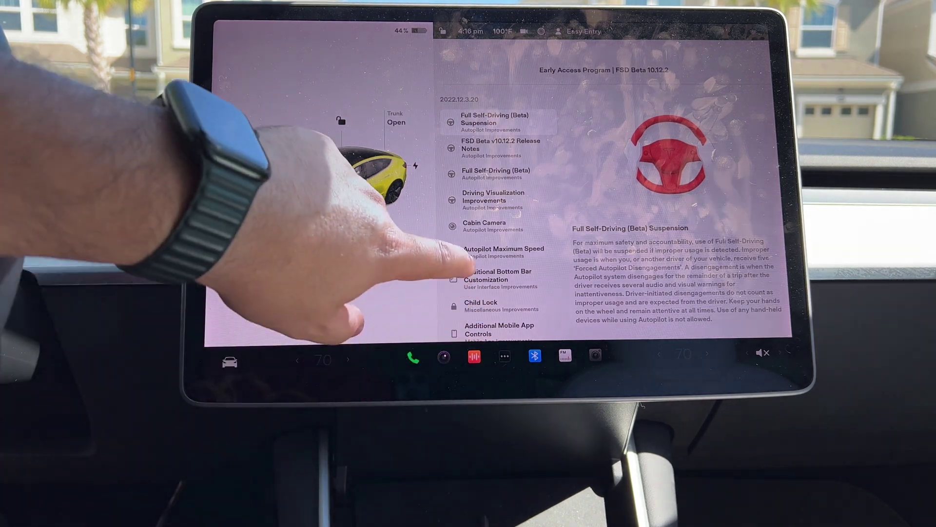
mouse_move(460, 262)
mouse_down()
mouse_move(481, 125)
mouse_move(468, 337)
mouse_up()
- View the Additional Bottom Bar Customization entry, return to FSD Suspension, then show the FSD Beta v10.12.2 notes
click(487, 247)
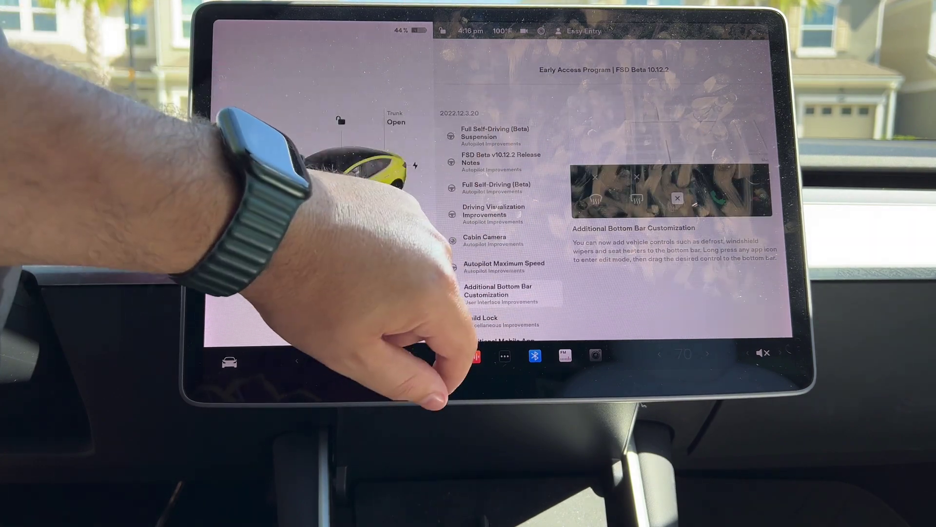
click(490, 119)
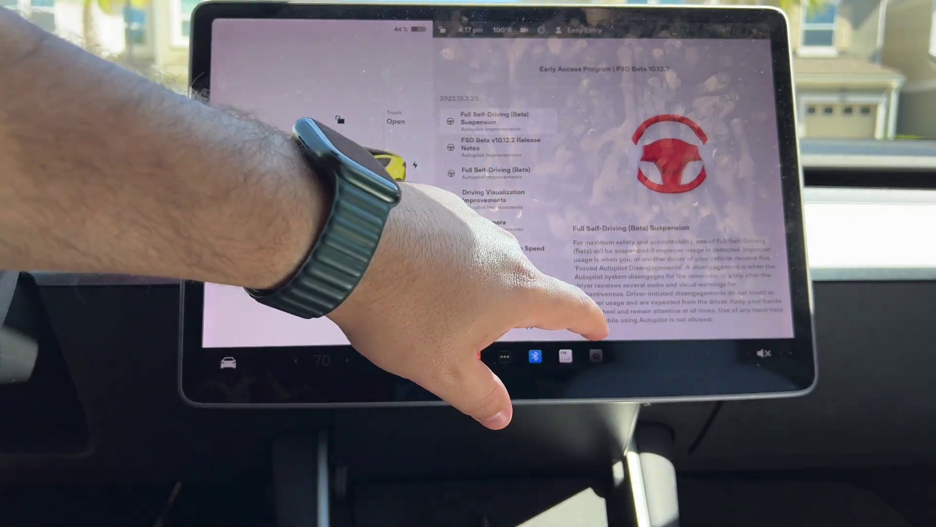
click(502, 144)
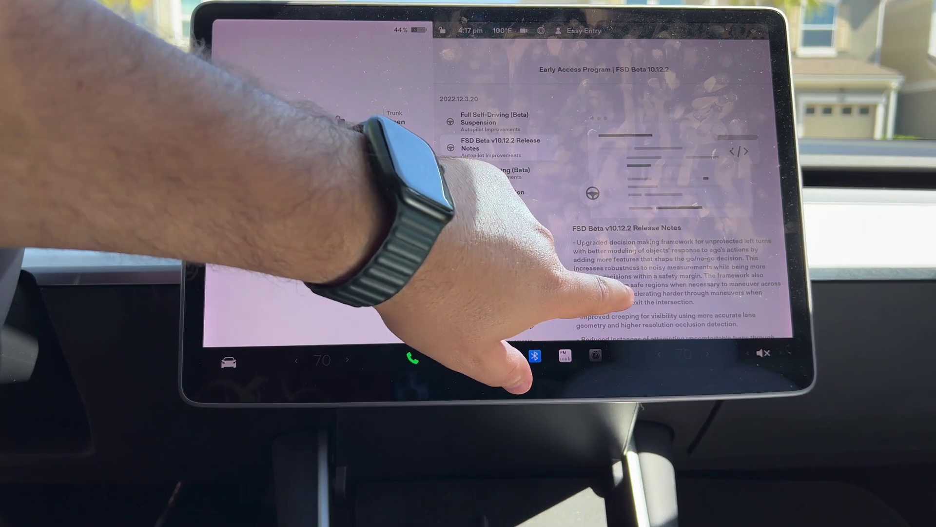
mouse_move(625, 293)
mouse_down()
mouse_move(589, 210)
mouse_move(589, 163)
mouse_up()
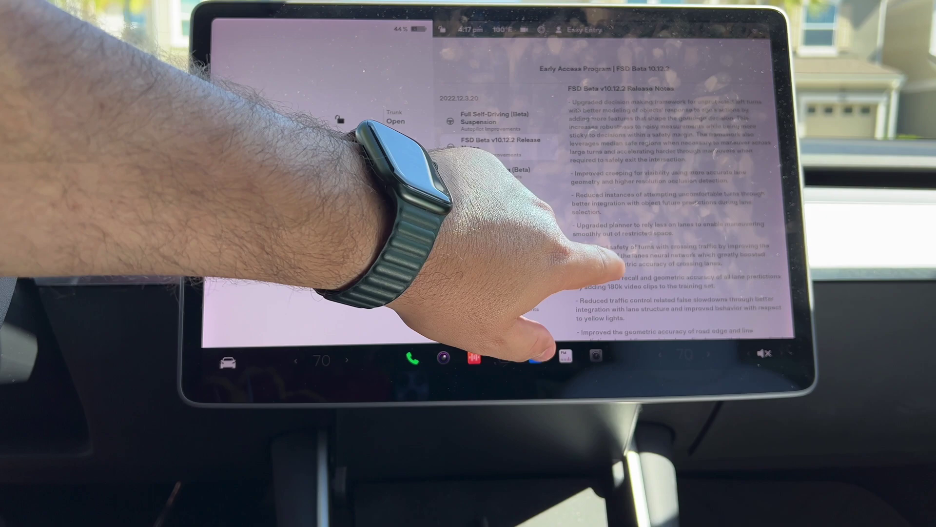
scroll(601, 216, down, 2)
scroll(604, 215, down, 3)
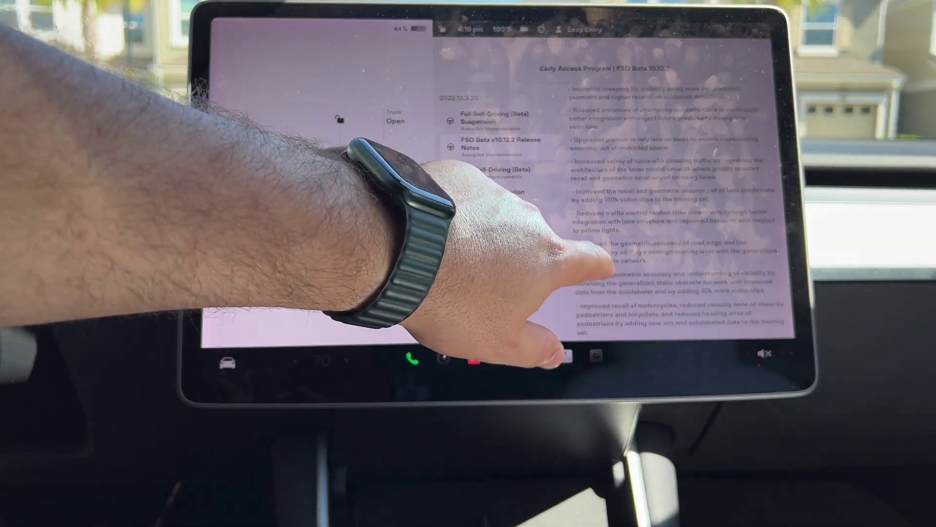
drag(611, 260, 595, 168)
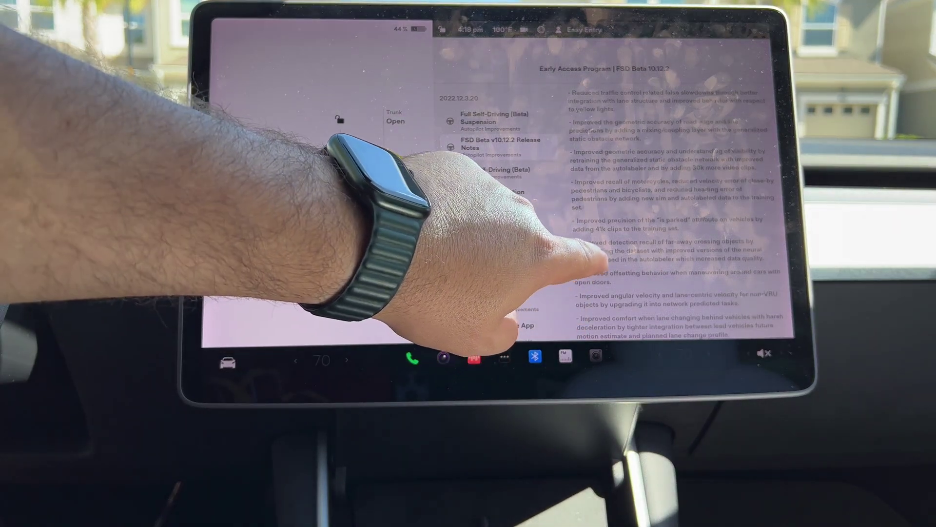
drag(589, 241, 557, 132)
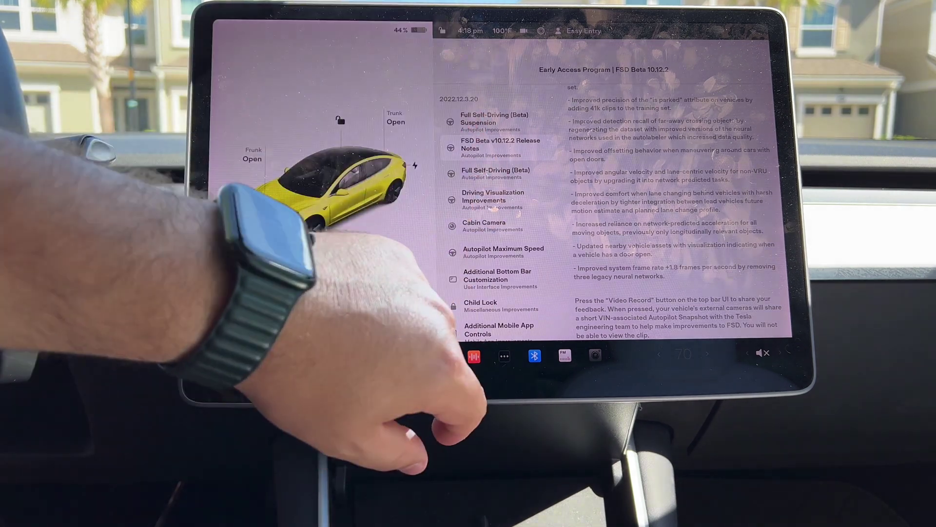
drag(611, 251, 575, 105)
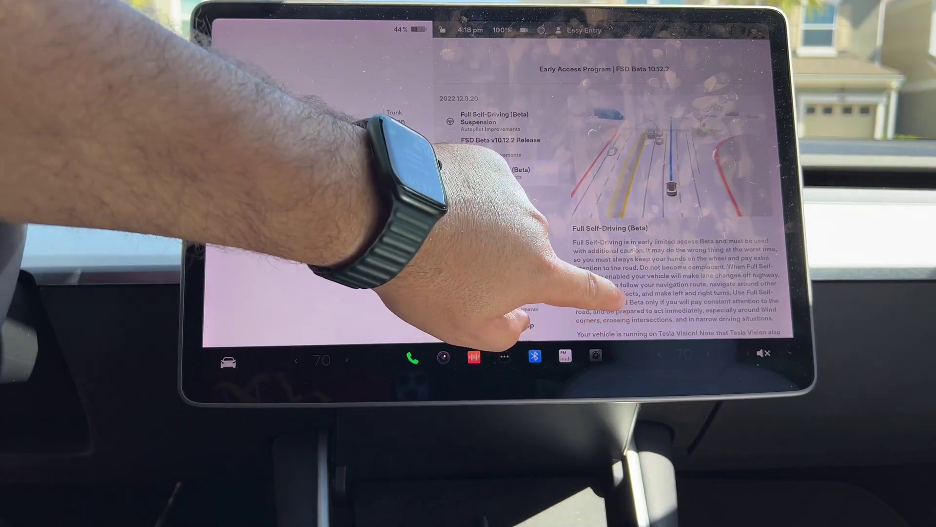
drag(607, 283, 560, 77)
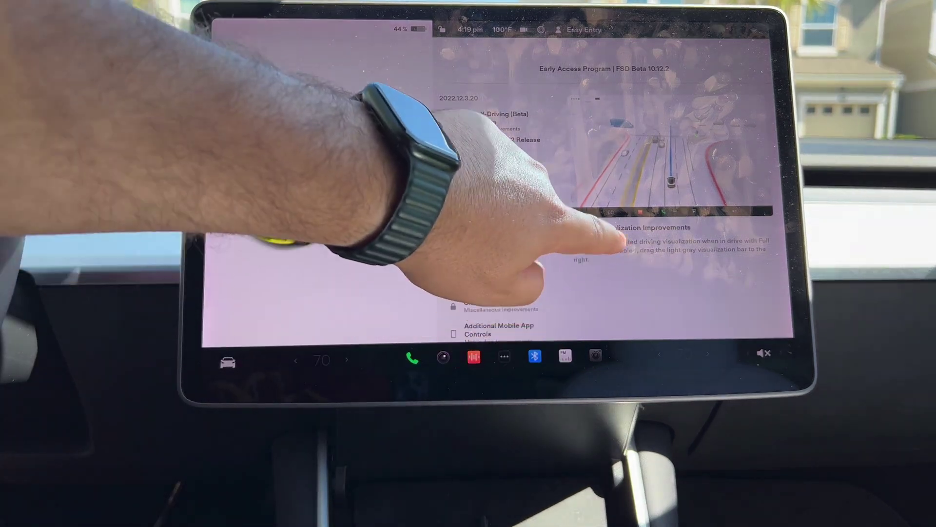
- Browse the Cabin Camera, Autopilot Maximum Speed and Bottom Bar Customization entries, ending on Child Lock
click(483, 225)
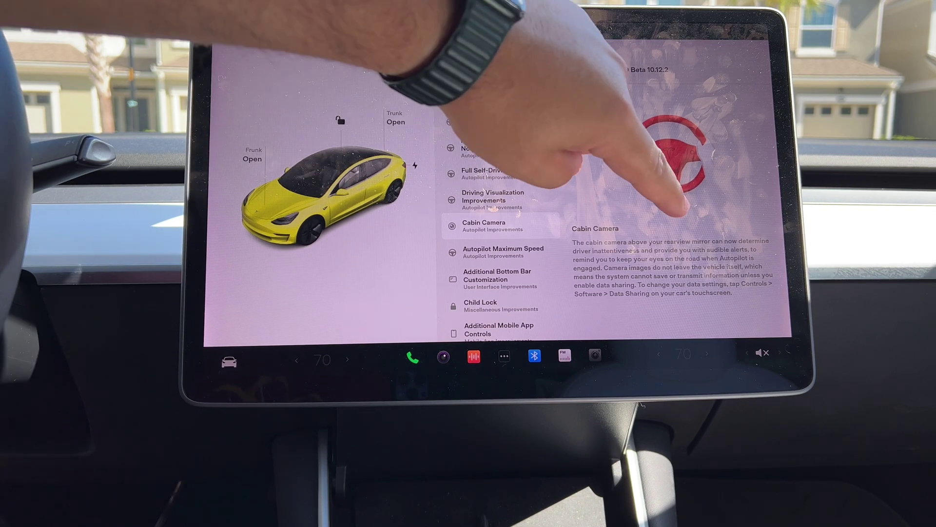
click(503, 252)
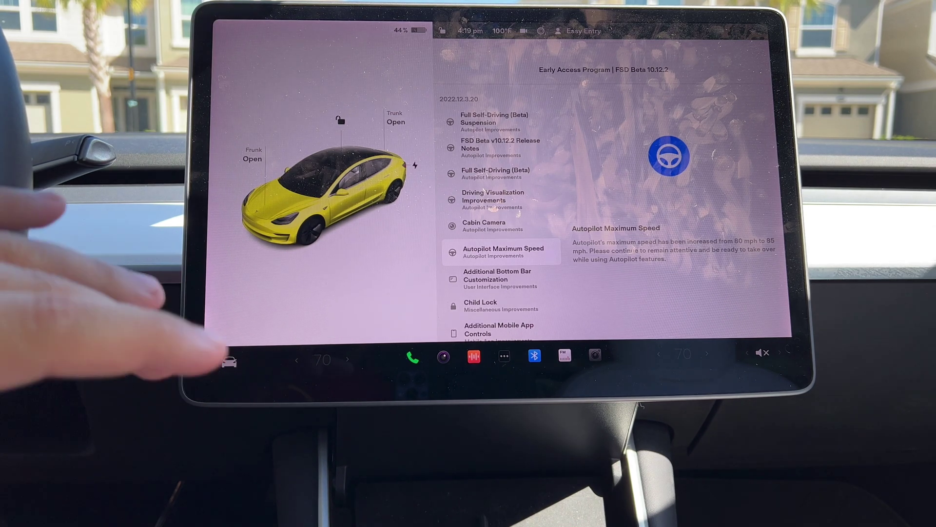
drag(669, 212, 643, 110)
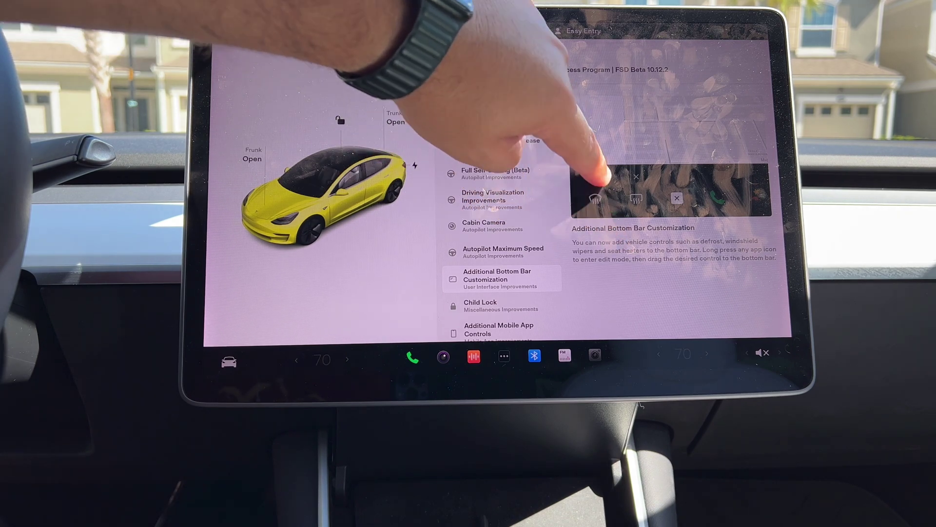
drag(607, 178, 614, 81)
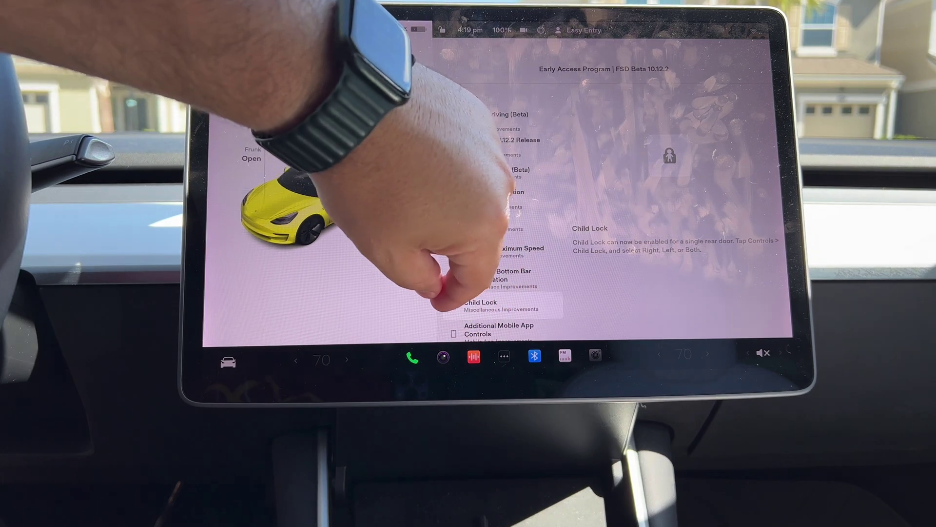
- View Additional Mobile App Controls, revisit the FSD Beta v10.12.2 notes, then return to Full Self-Driving (Beta) Suspension
click(499, 328)
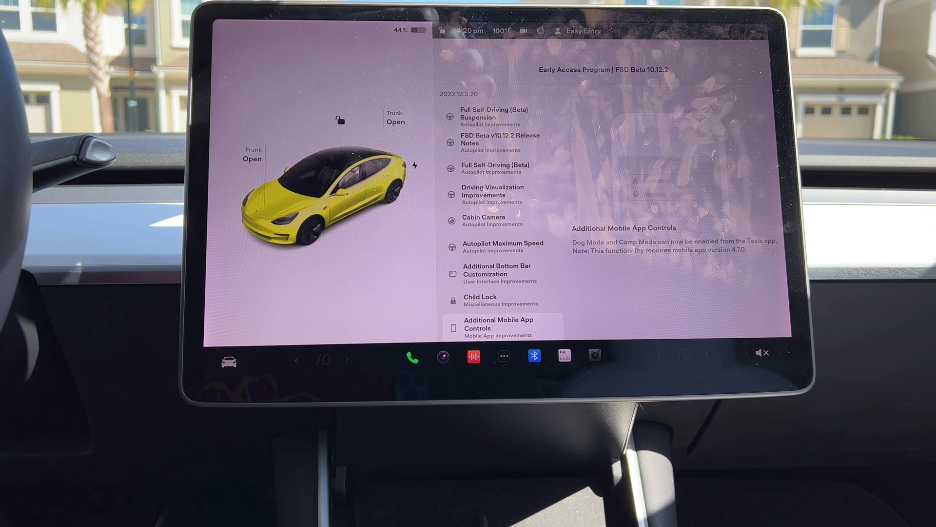
scroll(627, 167, down, 3)
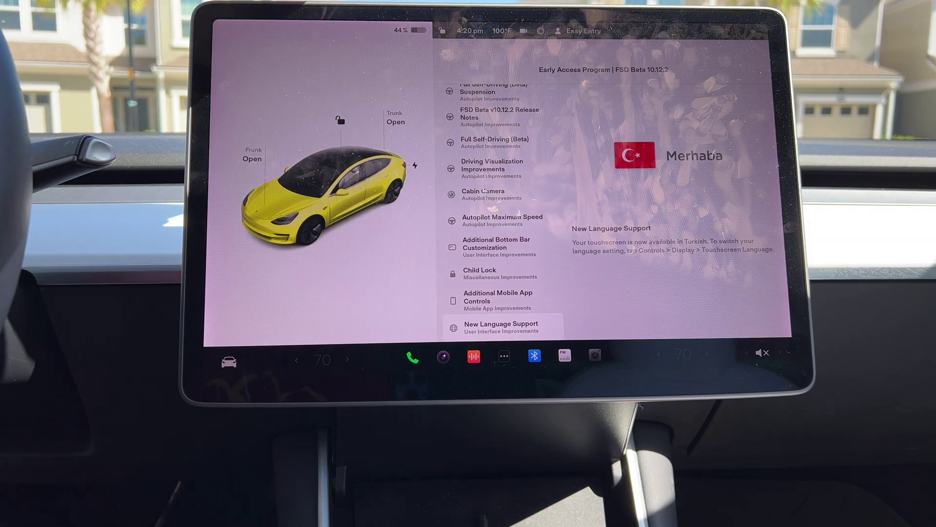
drag(554, 261, 501, 78)
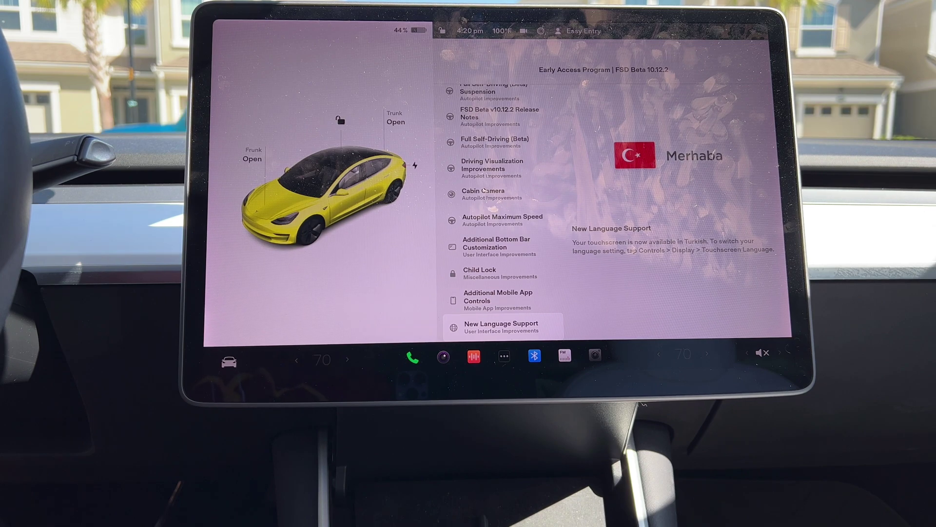
click(499, 113)
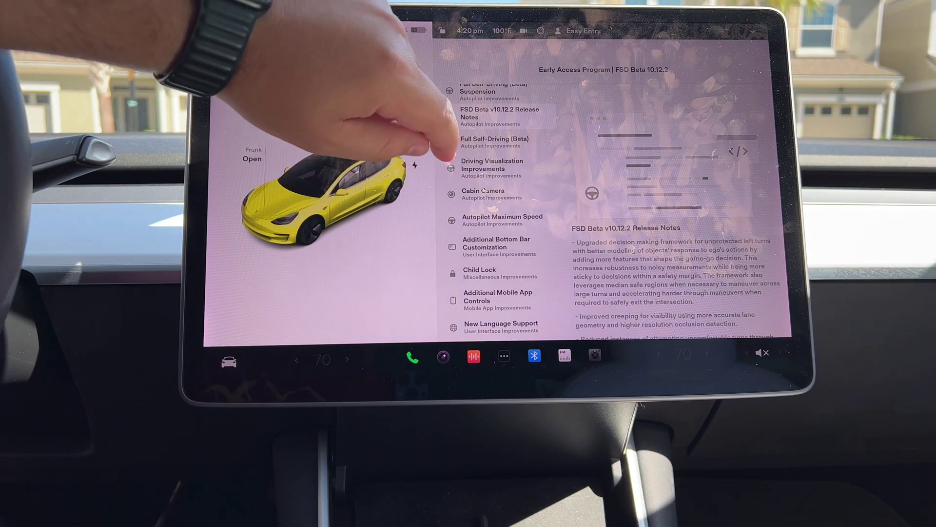
click(483, 91)
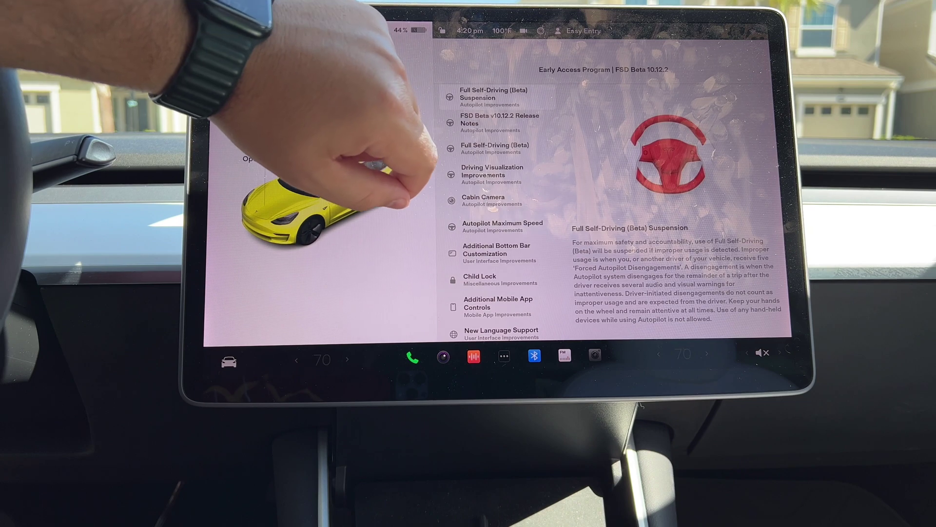